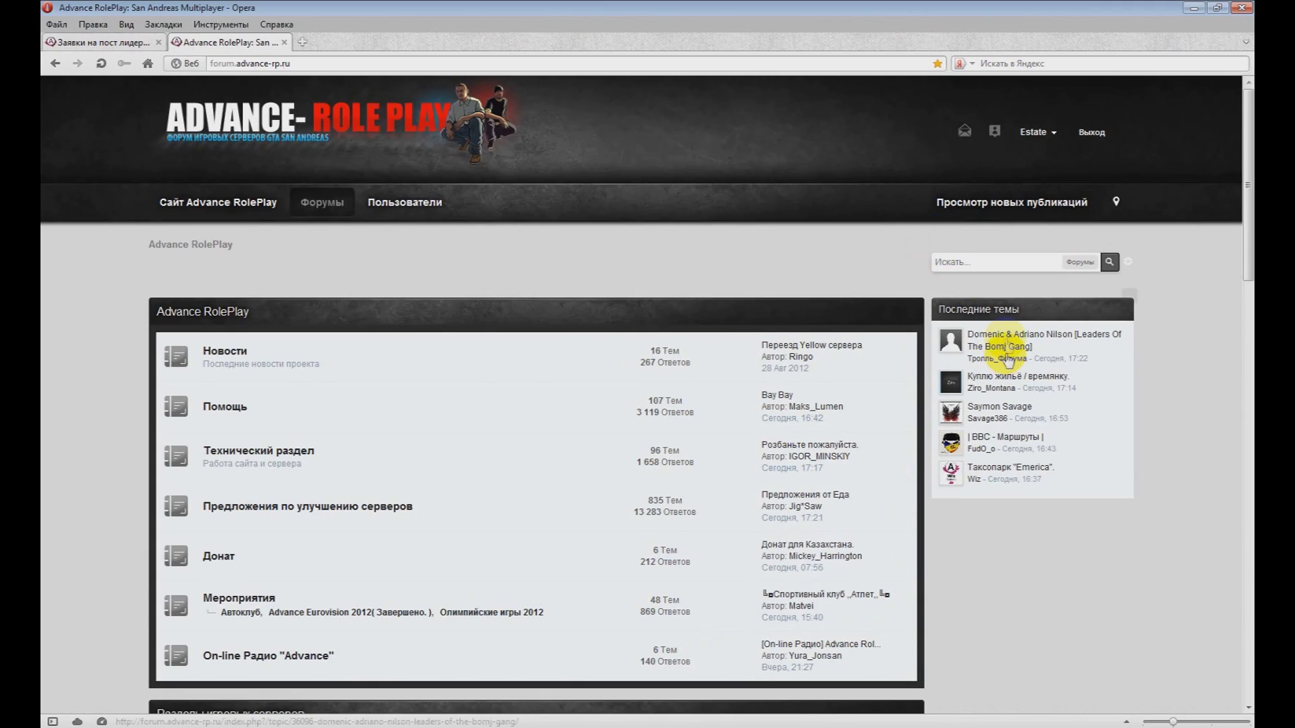
Open the Leaders Of The Bomj Gang topic on the Advance RolePlay forum.
{"action": "left_click", "coordinate": [1008, 346]}
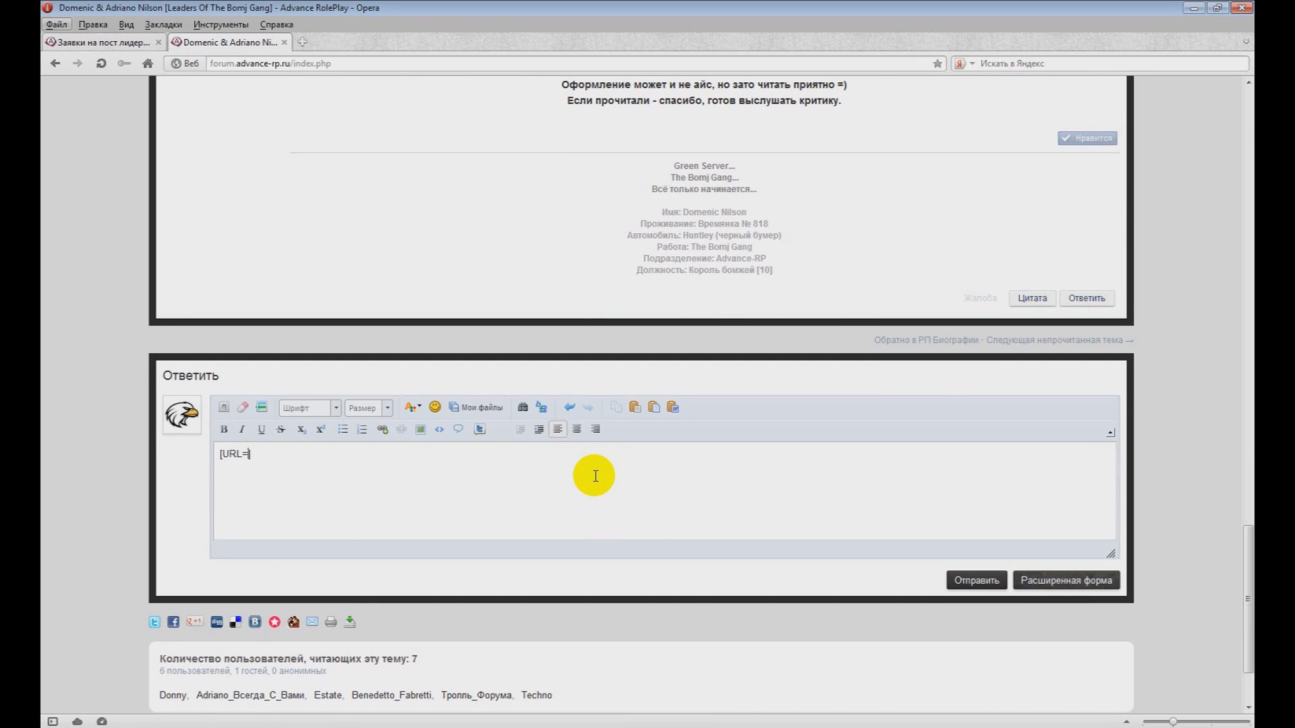
{"action": "type", "text": "]"}
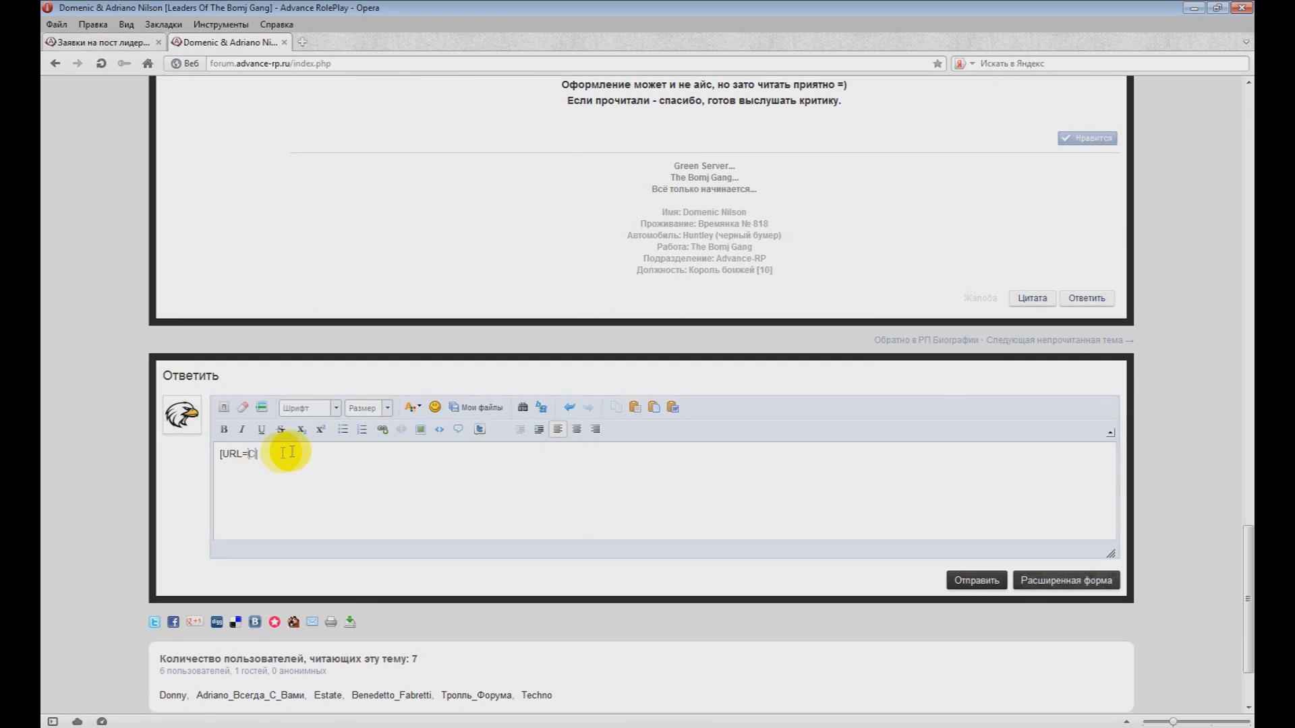
{"action": "type", "text": "C"}
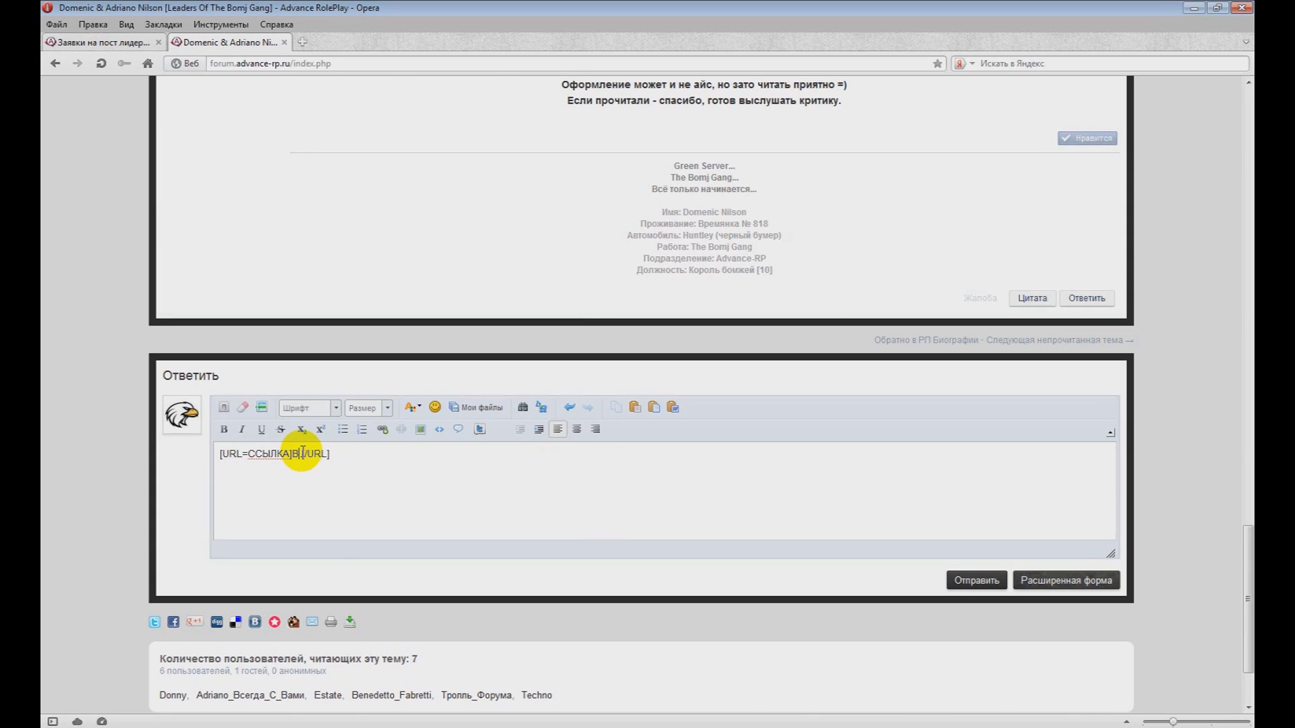
{"action": "type", "text": "ЛОВО"}
Enlarge the [URL=ССЫЛКА]ВАШЕ СЛОВО [/URL] line to size 48, then delete the template text.
{"action": "left_click_drag", "start_coordinate": [392, 454], "coordinate": [215, 454]}
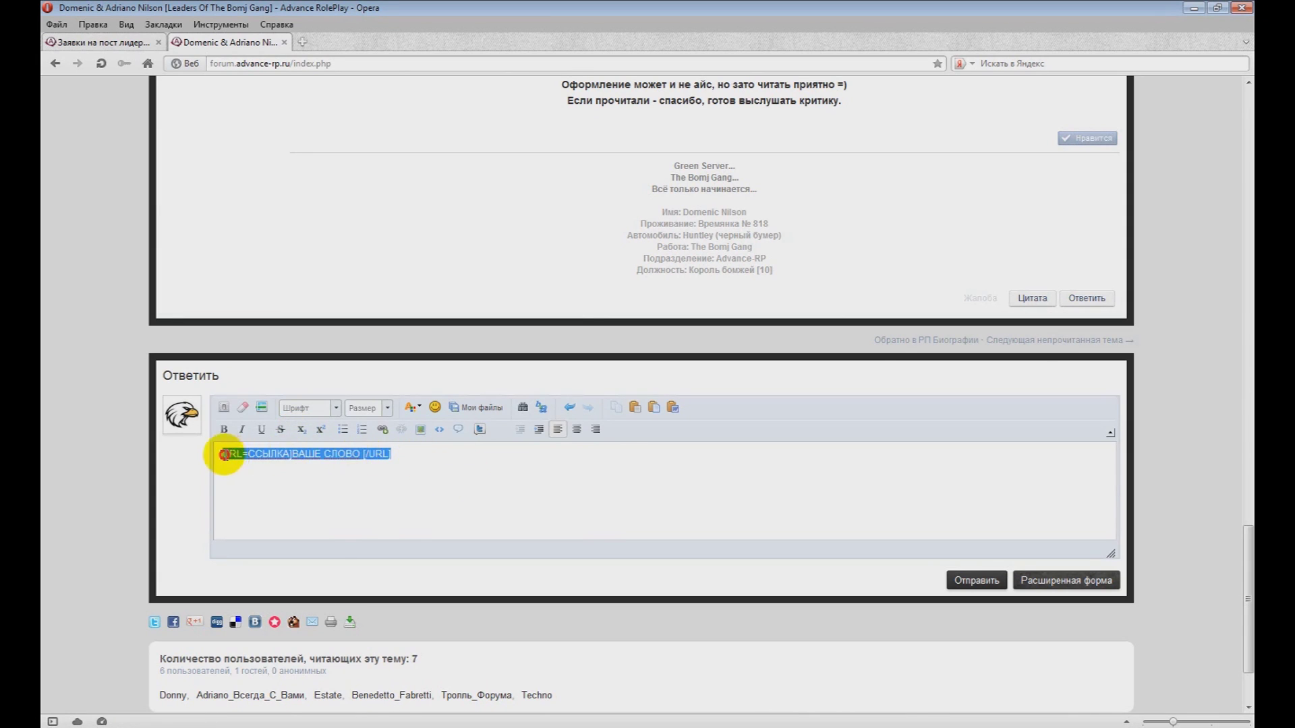
{"action": "left_click", "coordinate": [386, 408]}
{"action": "left_click_drag", "start_coordinate": [426, 446], "coordinate": [427, 501]}
{"action": "left_click", "coordinate": [370, 518]}
{"action": "left_click", "coordinate": [445, 521]}
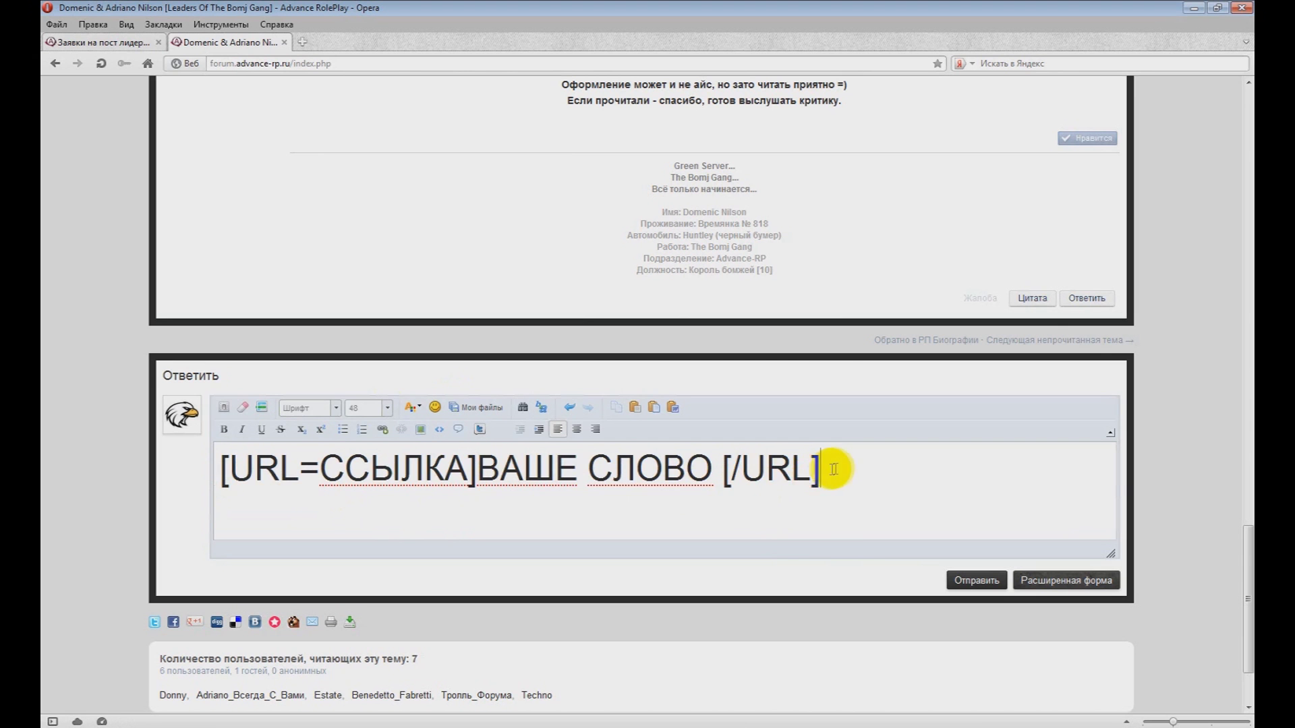
{"action": "left_click_drag", "start_coordinate": [821, 469], "coordinate": [202, 469]}
{"action": "key", "text": "Delete"}
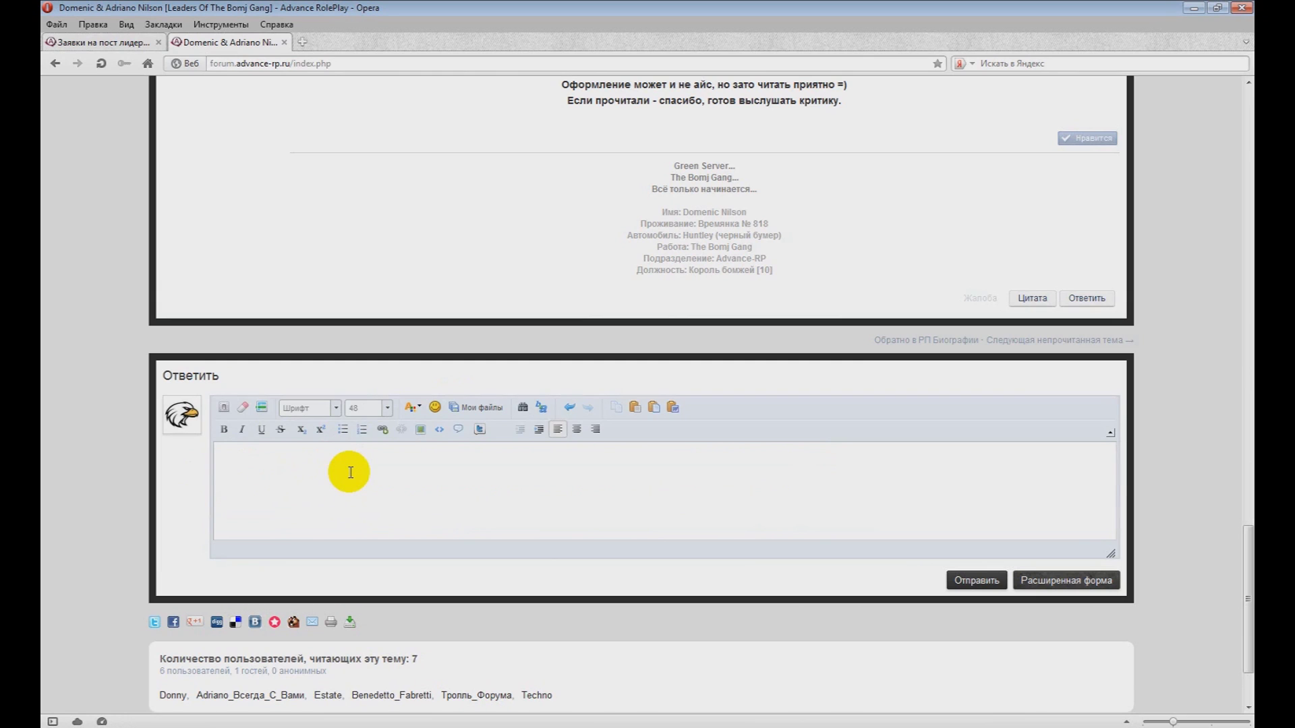
{"action": "type", "text": "СЛОВО"}
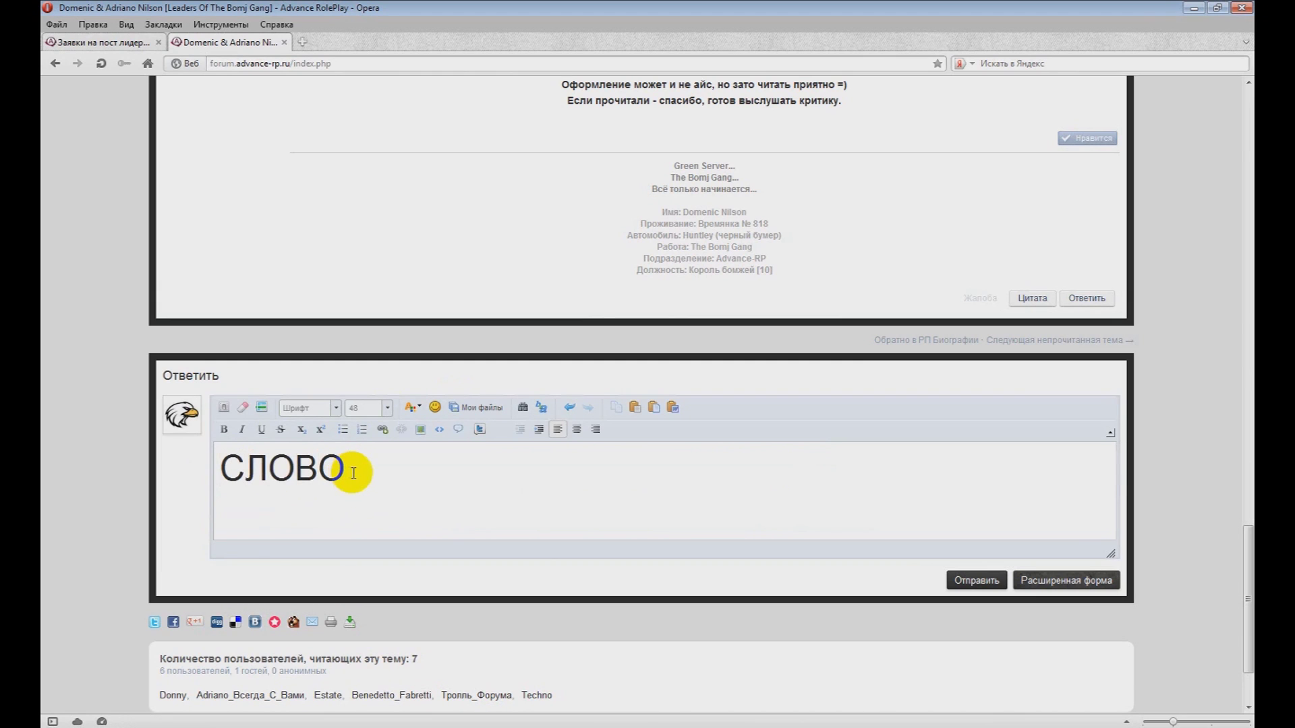
Select the word СЛОВО and start inserting a link on it.
{"action": "left_click_drag", "start_coordinate": [350, 468], "coordinate": [212, 469]}
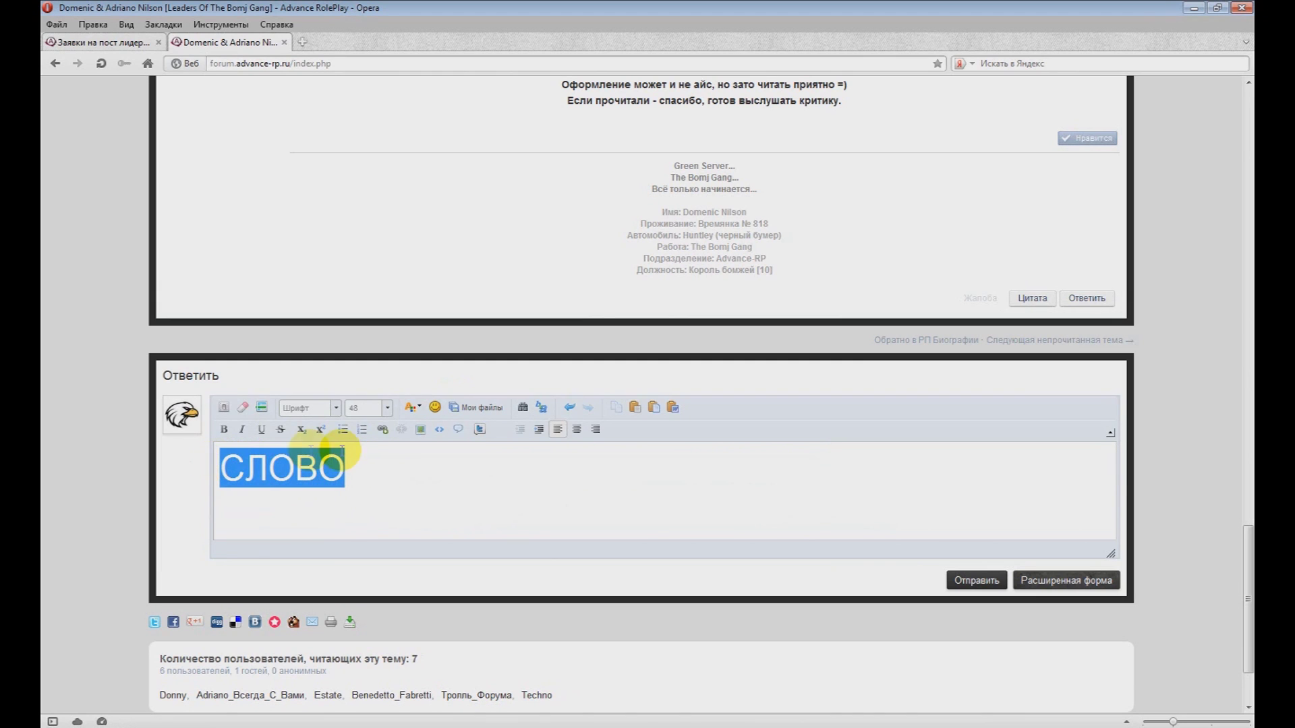
{"action": "left_click", "coordinate": [383, 431]}
{"action": "type", "text": "ССЫЛКА"}
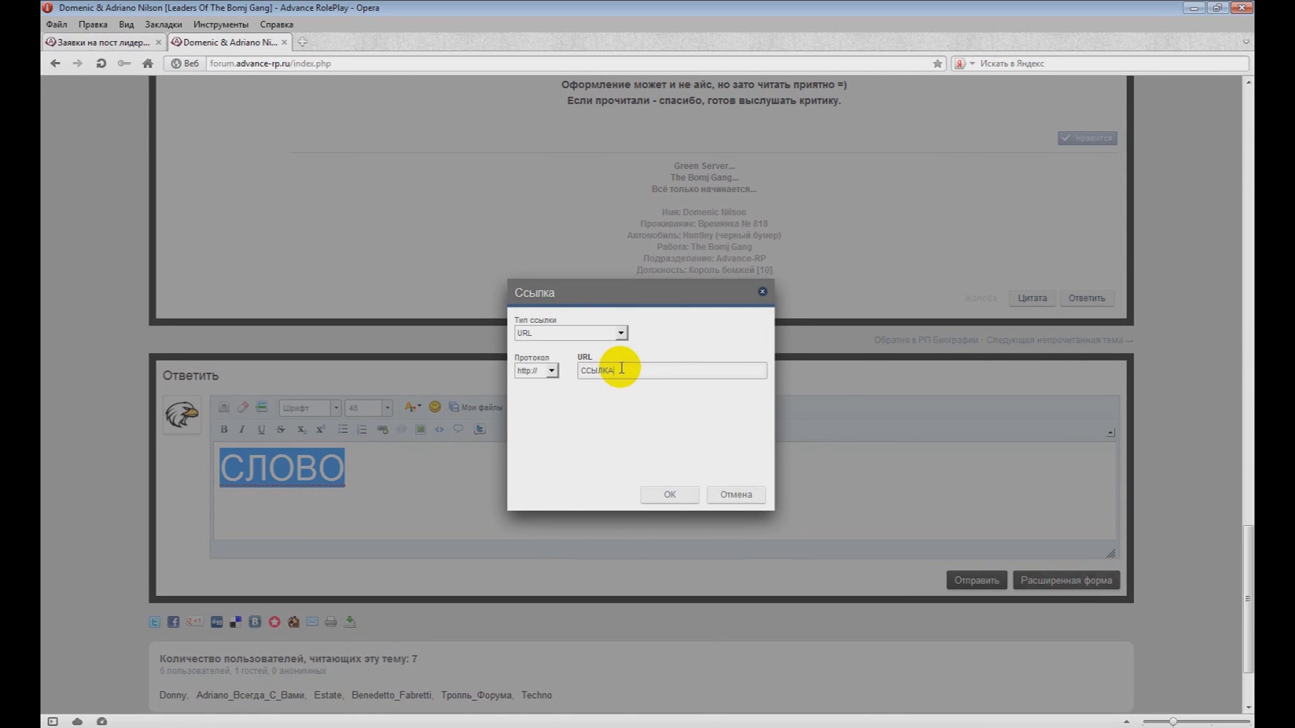
{"action": "left_click", "coordinate": [302, 43]}
Copy the filmix.net address from the Filmix tab and return to the forum's link dialog.
{"action": "left_click", "coordinate": [659, 315]}
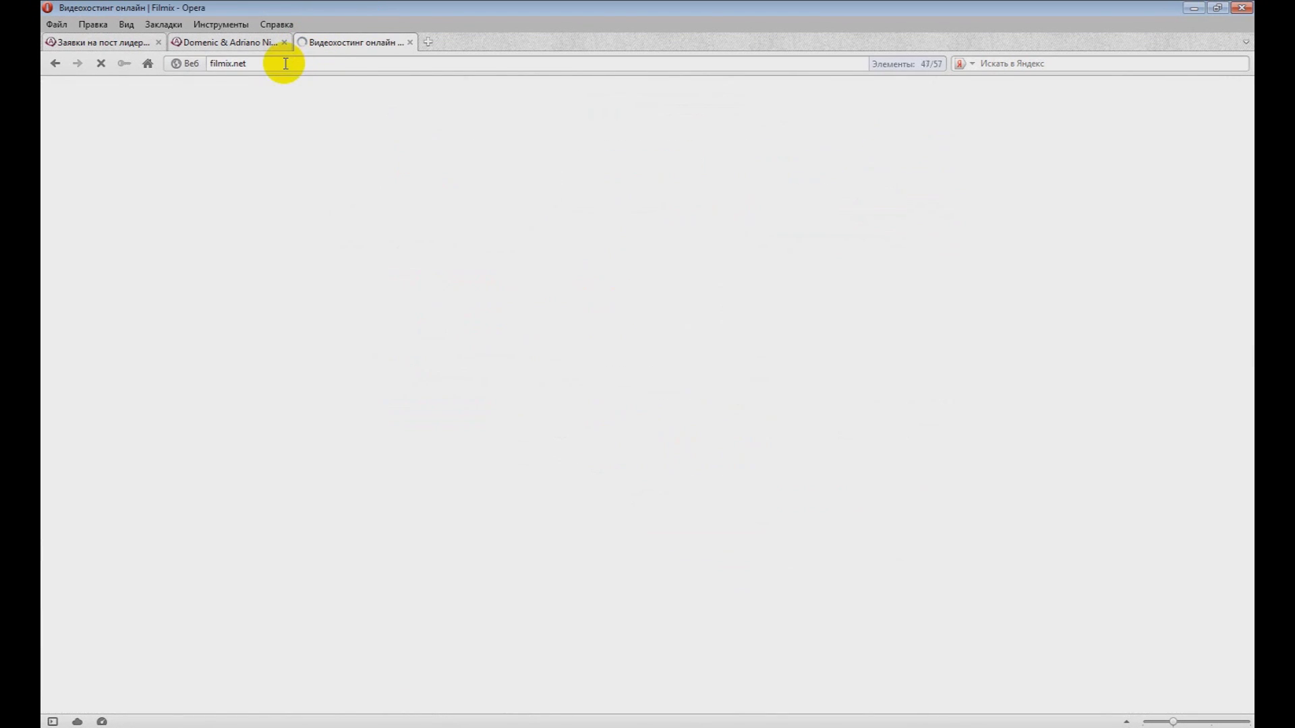
{"action": "left_click", "coordinate": [240, 63]}
{"action": "right_click", "coordinate": [240, 64]}
{"action": "left_click", "coordinate": [265, 121]}
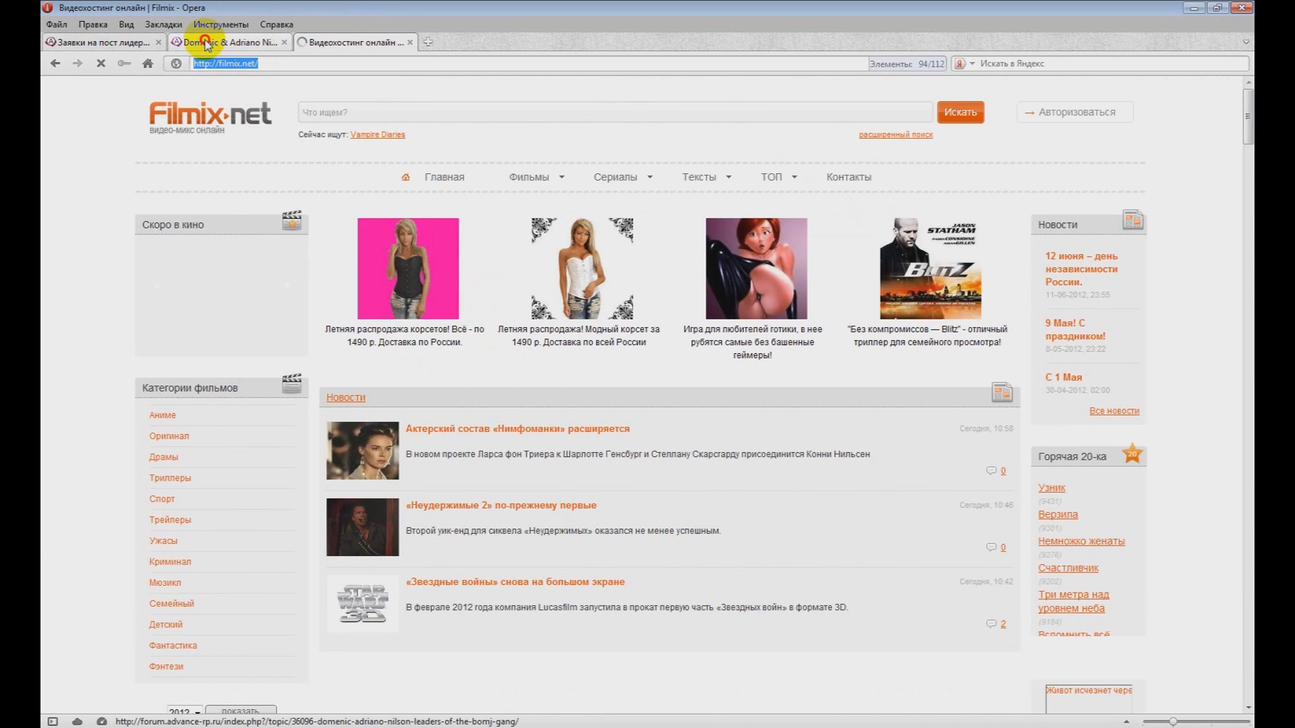
{"action": "left_click", "coordinate": [226, 43]}
{"action": "left_click", "coordinate": [552, 370]}
{"action": "left_click", "coordinate": [622, 371]}
Replace the ССЫЛКА placeholder with the pasted filmix.net address and confirm the link on СЛОВО.
{"action": "left_click_drag", "start_coordinate": [623, 373], "coordinate": [549, 371]}
{"action": "type", "text": "filmix.net/"}
{"action": "left_click", "coordinate": [669, 495]}
{"action": "left_click", "coordinate": [537, 489]}
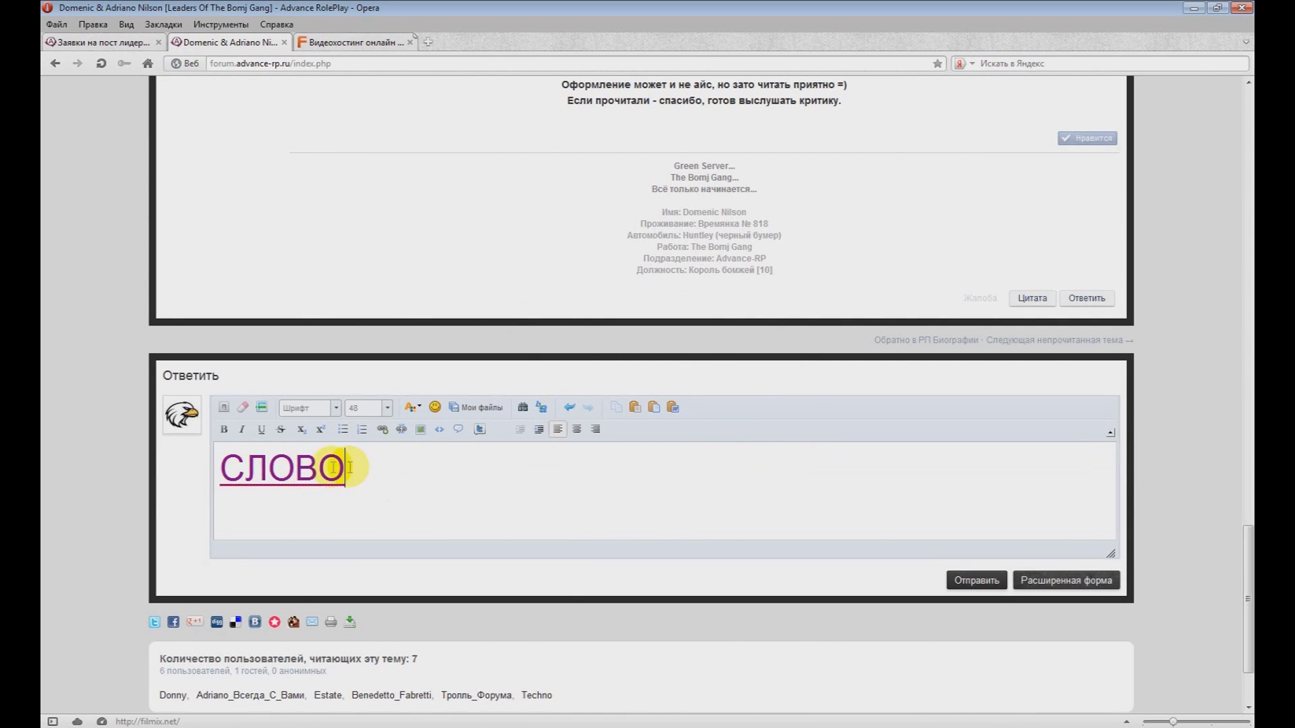
{"action": "left_click_drag", "start_coordinate": [345, 467], "coordinate": [217, 468]}
{"action": "left_click", "coordinate": [385, 466]}
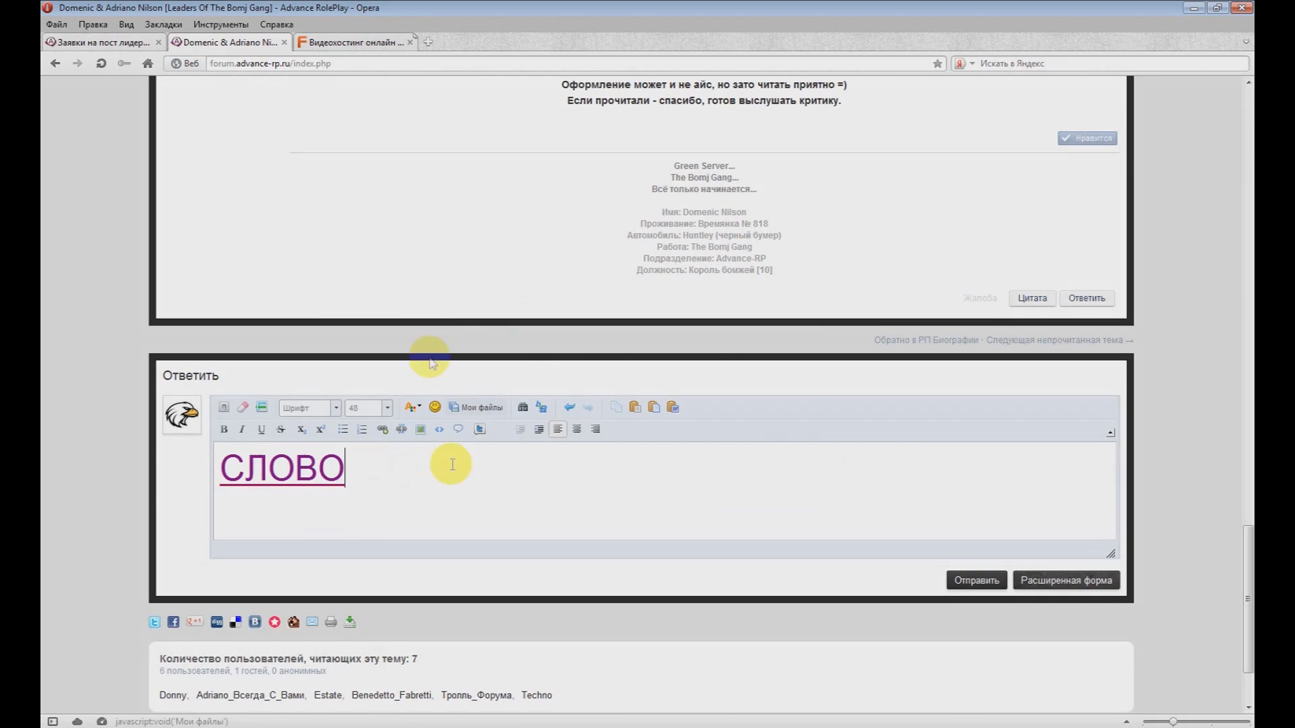